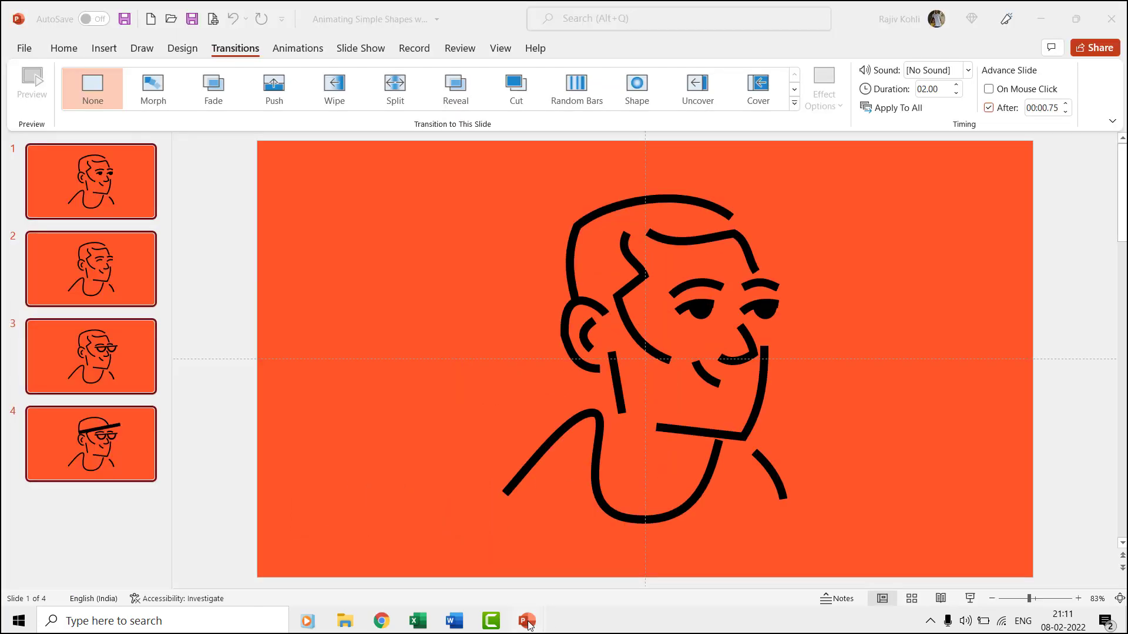
Step: Bring the Blink Animation Effect presentation with its Pose 1–4 animation list to the front
{"action": "mouse_move", "coordinate": [529, 622]}
{"action": "left_click", "coordinate": [606, 576]}
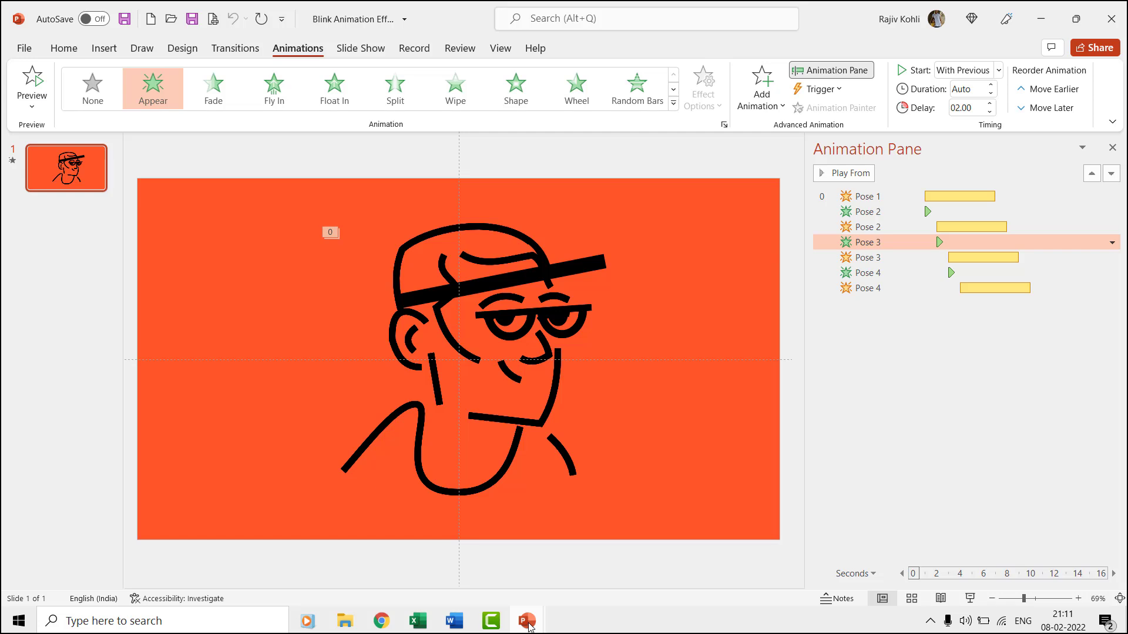
Step: Switch to the four-slide pose presentation and ungroup slide 4's drawing into separate strokes
{"action": "left_click", "coordinate": [528, 621]}
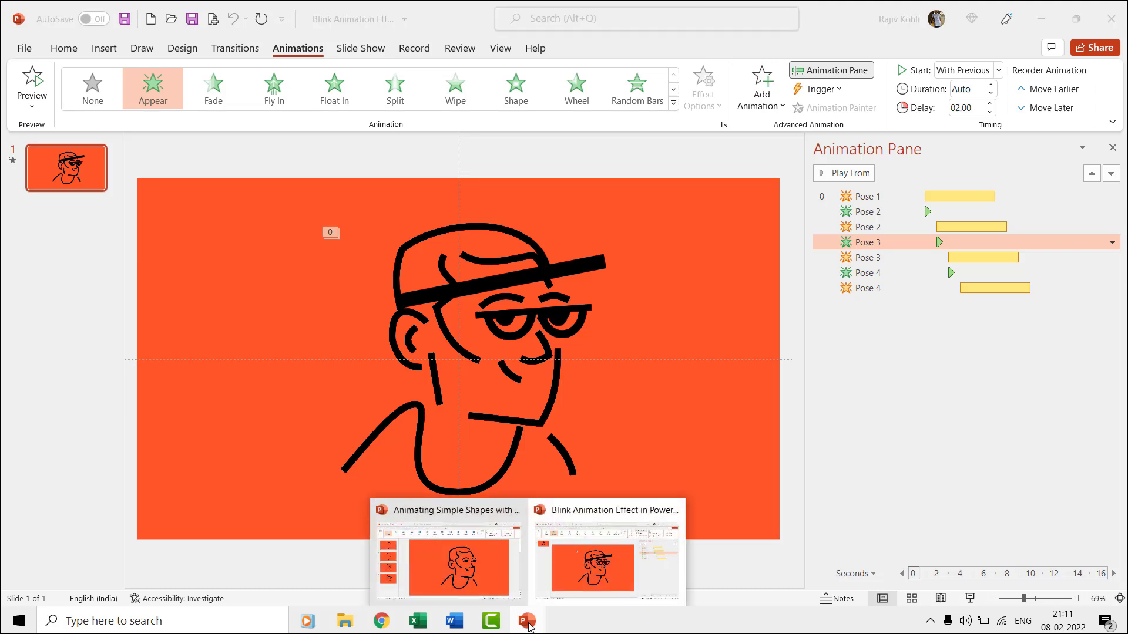
{"action": "left_click", "coordinate": [474, 590]}
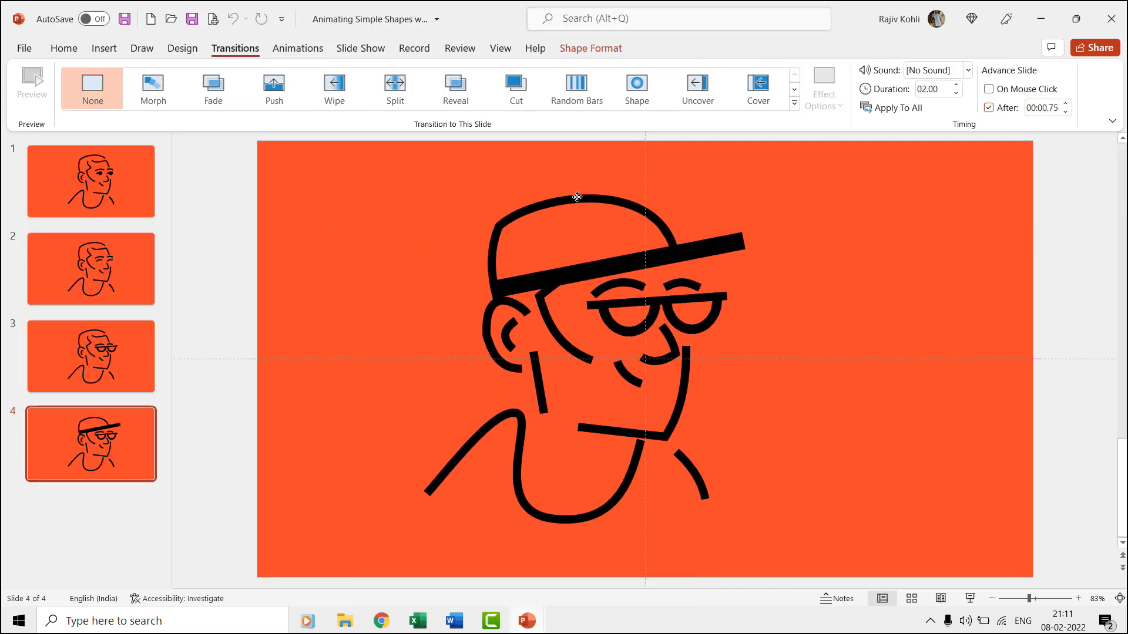
{"action": "left_click", "coordinate": [577, 197]}
{"action": "left_click", "coordinate": [591, 49]}
{"action": "left_click", "coordinate": [852, 89]}
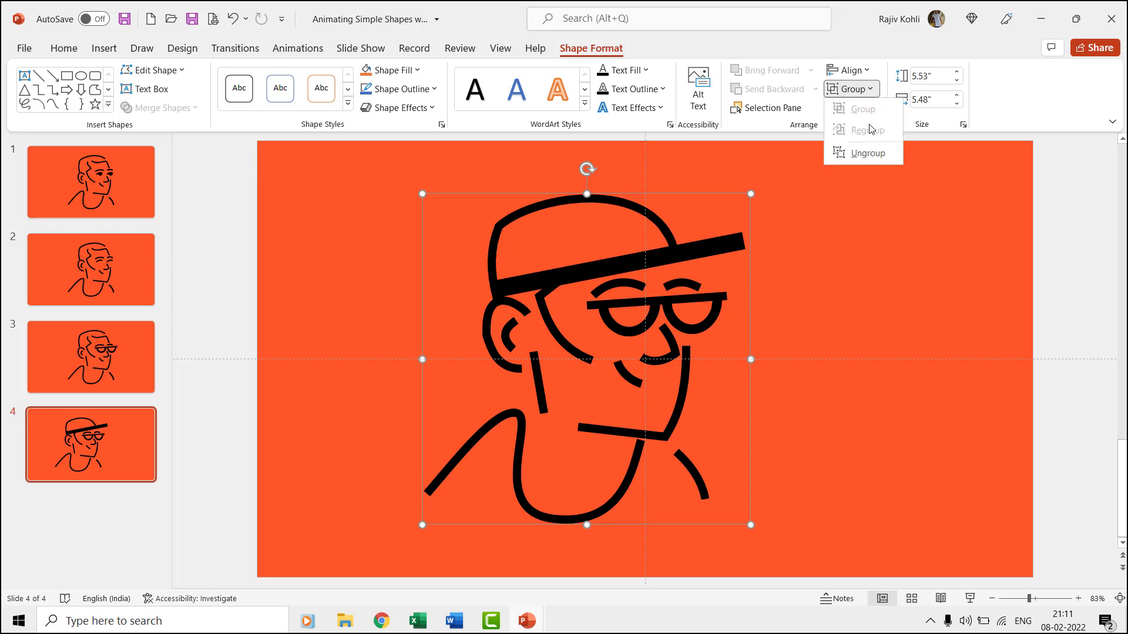
{"action": "left_click", "coordinate": [867, 152]}
Step: Drag the hat brim stroke to the right, then undo the move
{"action": "left_click", "coordinate": [739, 242]}
{"action": "left_click_drag", "start_coordinate": [739, 242], "coordinate": [836, 244]}
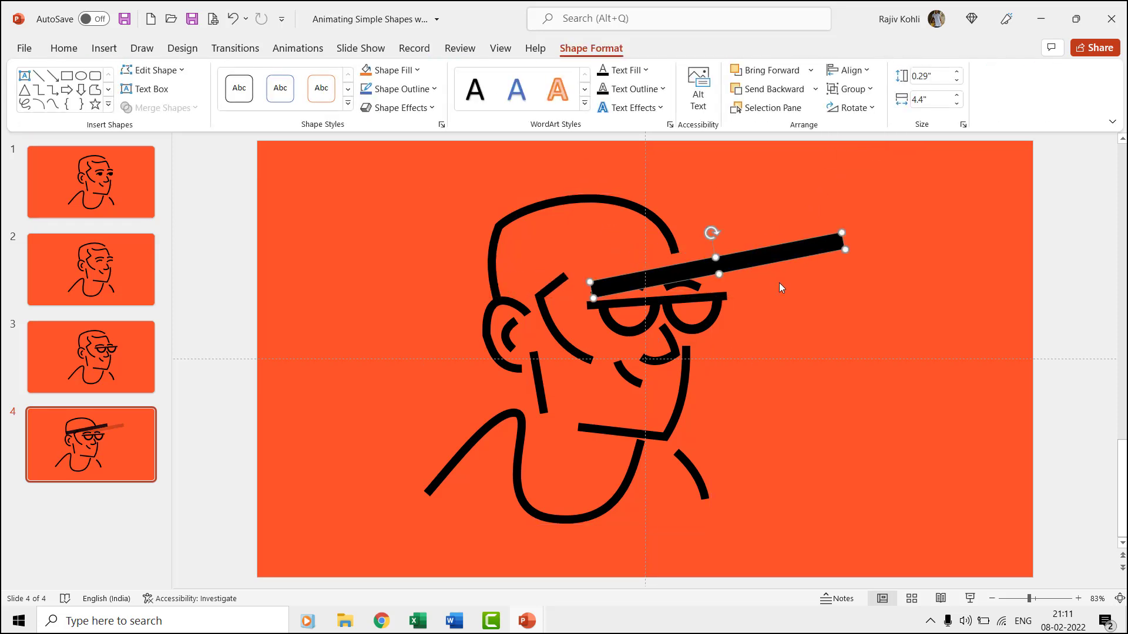
{"action": "left_click", "coordinate": [699, 305]}
{"action": "key", "text": "ctrl+z"}
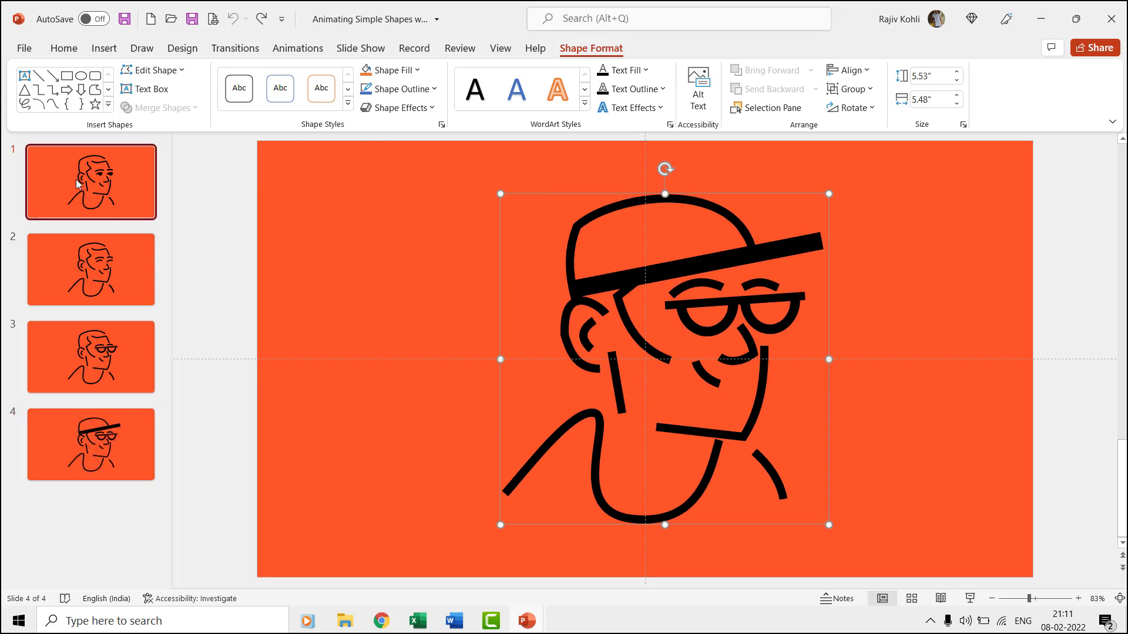
Step: Check the 00:00.75 auto-advance timing and browse pose slides 1–4, returning to slide 1
{"action": "left_click", "coordinate": [77, 184]}
{"action": "left_click", "coordinate": [235, 47]}
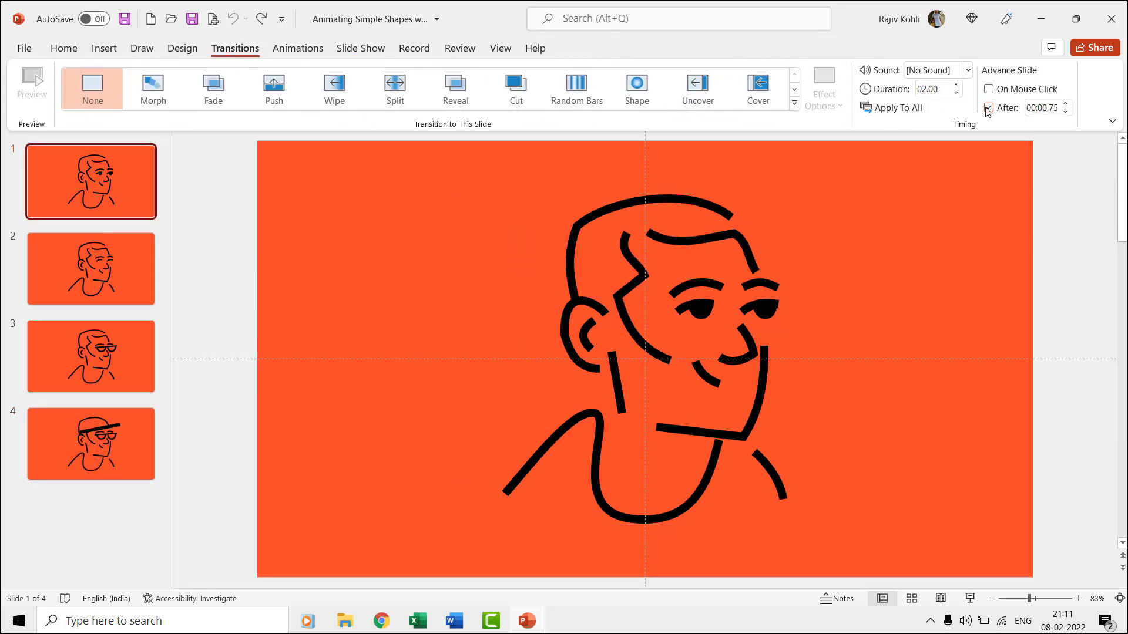
{"action": "left_click", "coordinate": [1038, 108]}
{"action": "key", "text": "Page_Down"}
{"action": "left_click", "coordinate": [128, 356]}
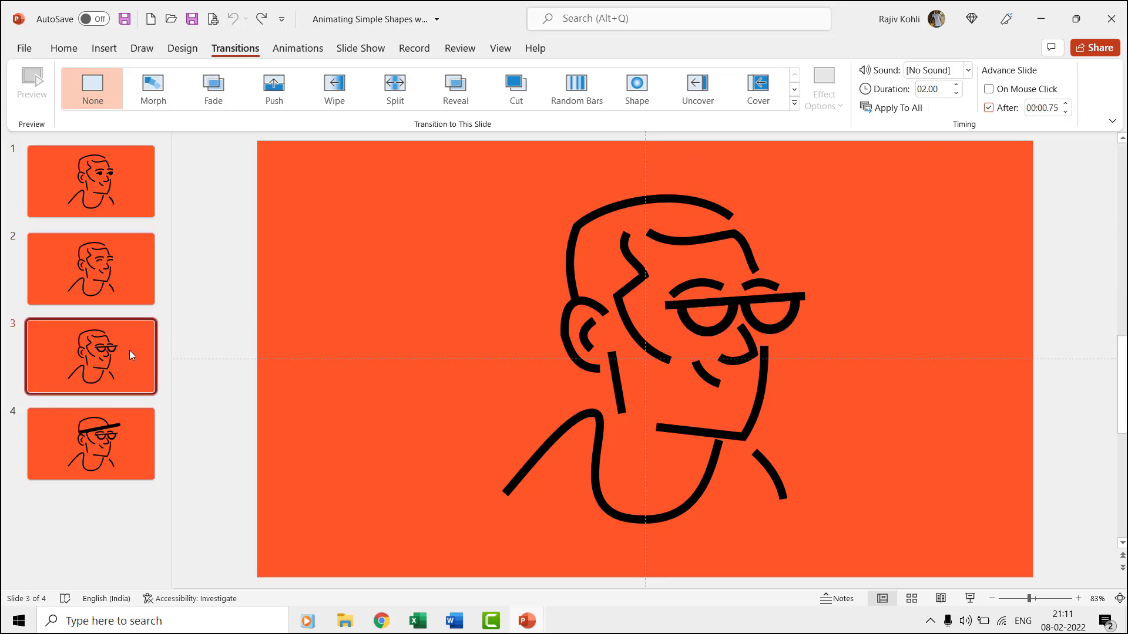
{"action": "left_click", "coordinate": [101, 413]}
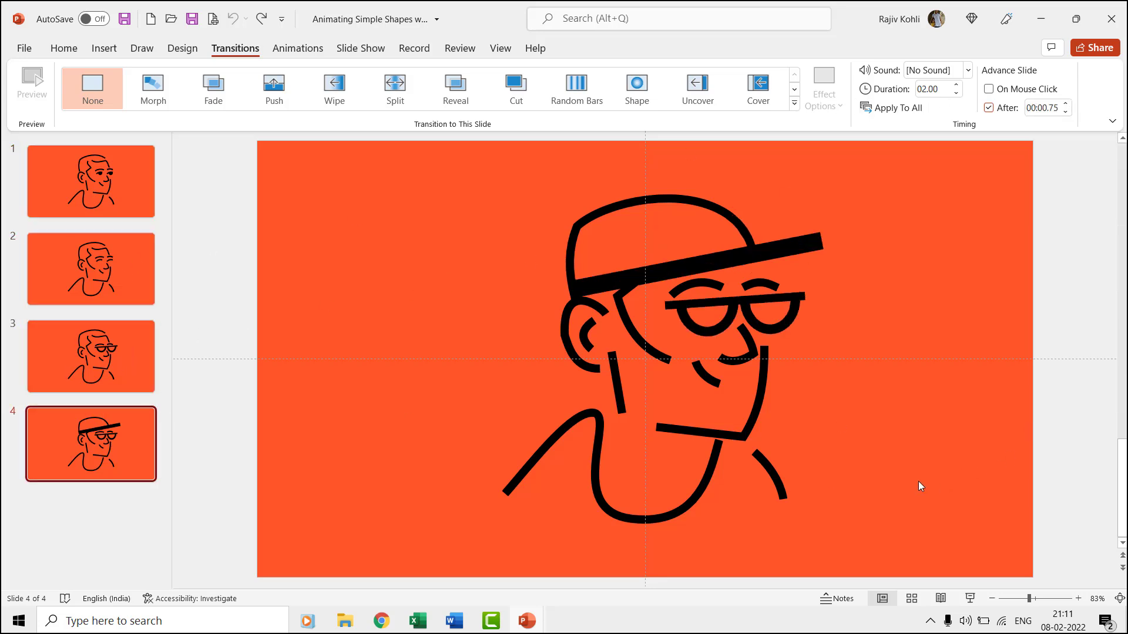
{"action": "key", "text": "Home"}
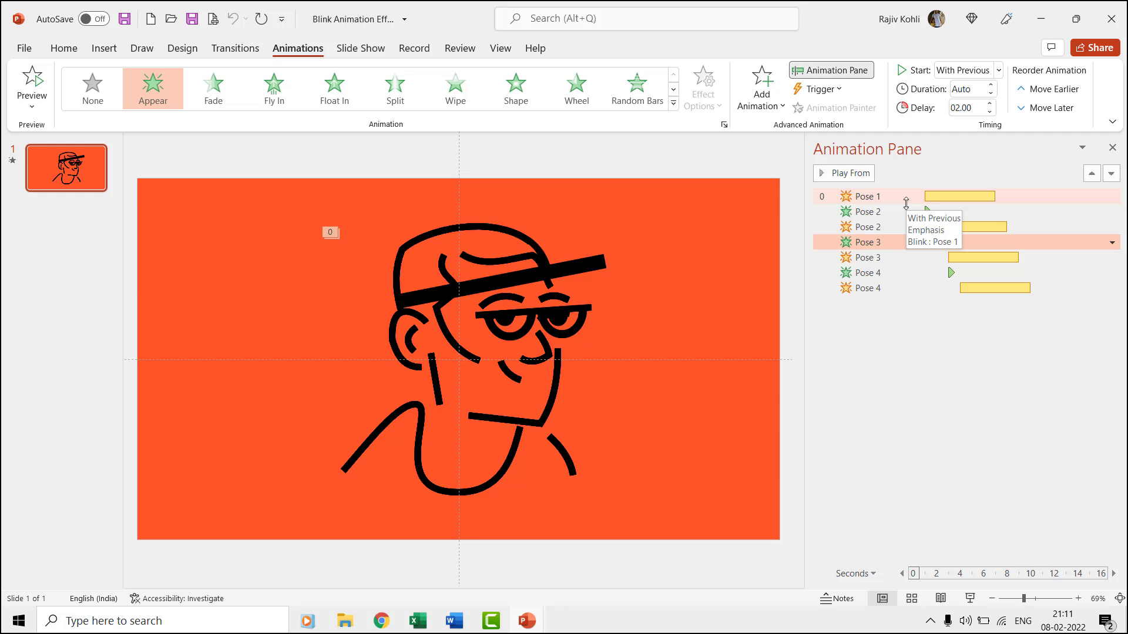
{"action": "left_click", "coordinate": [885, 195]}
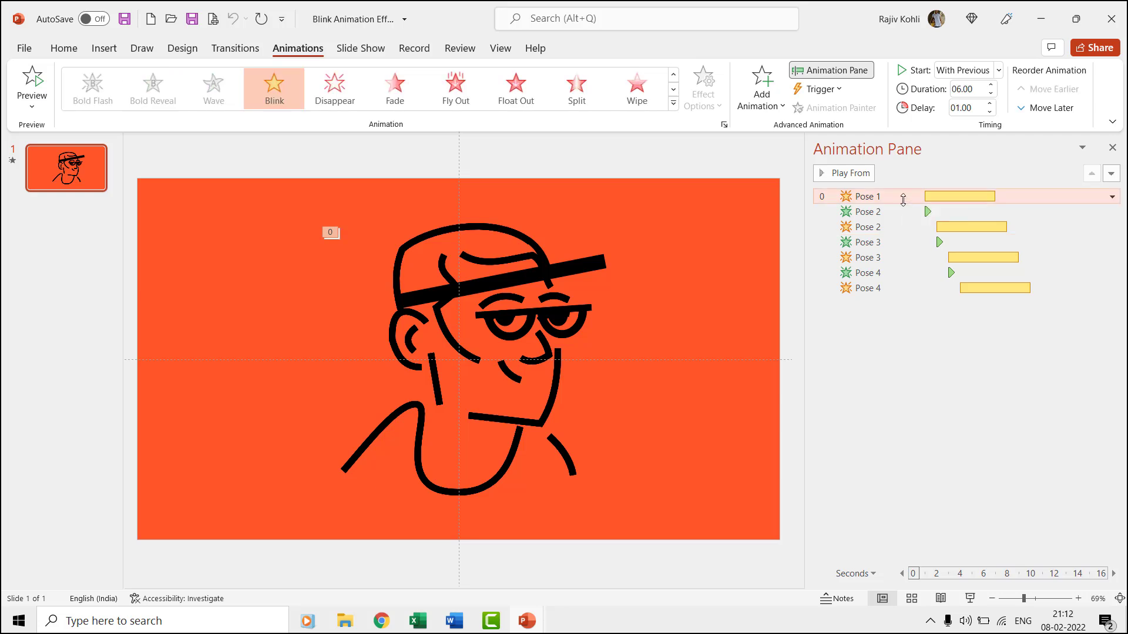
{"action": "left_click", "coordinate": [772, 104]}
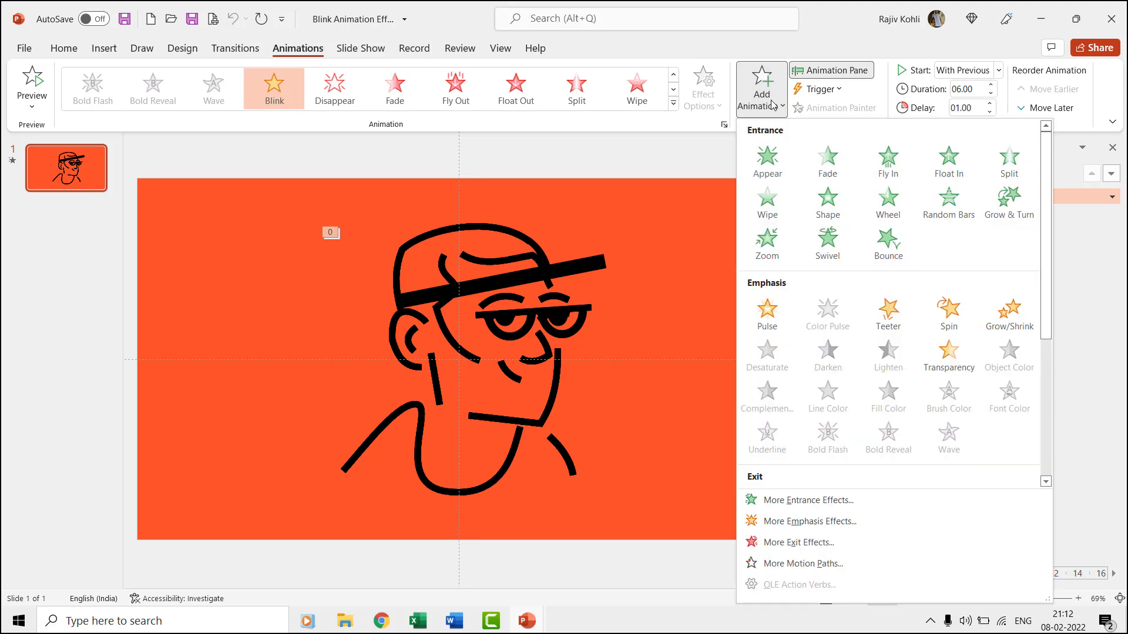
{"action": "left_click", "coordinate": [799, 521]}
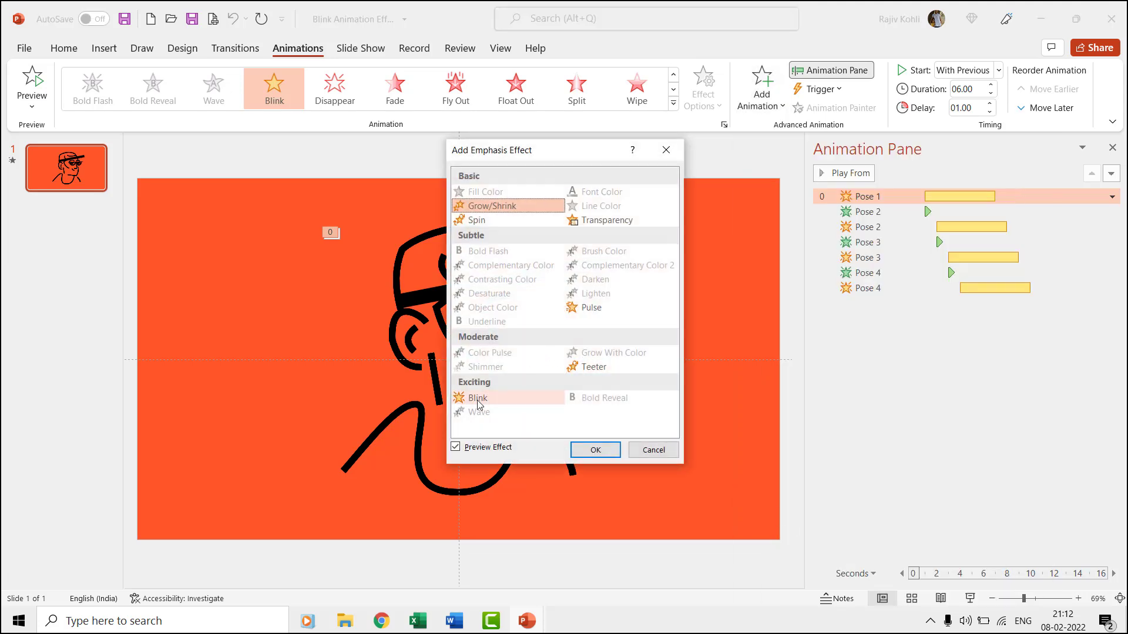
{"action": "left_click", "coordinate": [661, 451]}
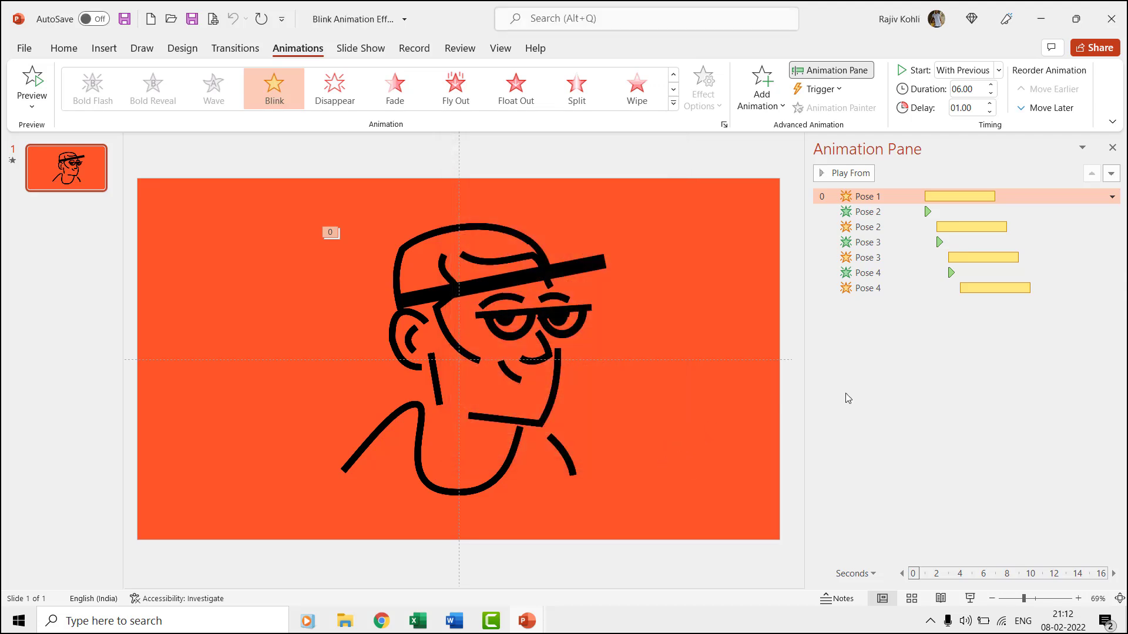
Step: Add a new blank slide and draw a rectangle square on it
{"action": "left_click", "coordinate": [65, 52]}
{"action": "left_click", "coordinate": [147, 80]}
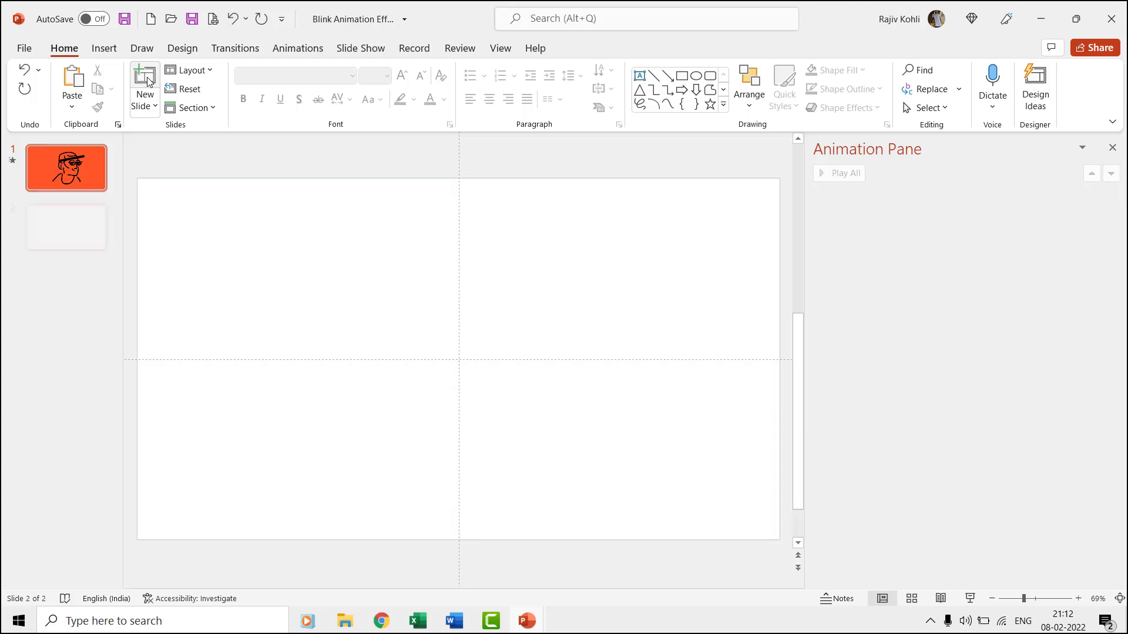
{"action": "left_click", "coordinate": [106, 49]}
{"action": "left_click", "coordinate": [250, 99]}
{"action": "left_click", "coordinate": [278, 144]}
{"action": "left_click", "coordinate": [329, 297]}
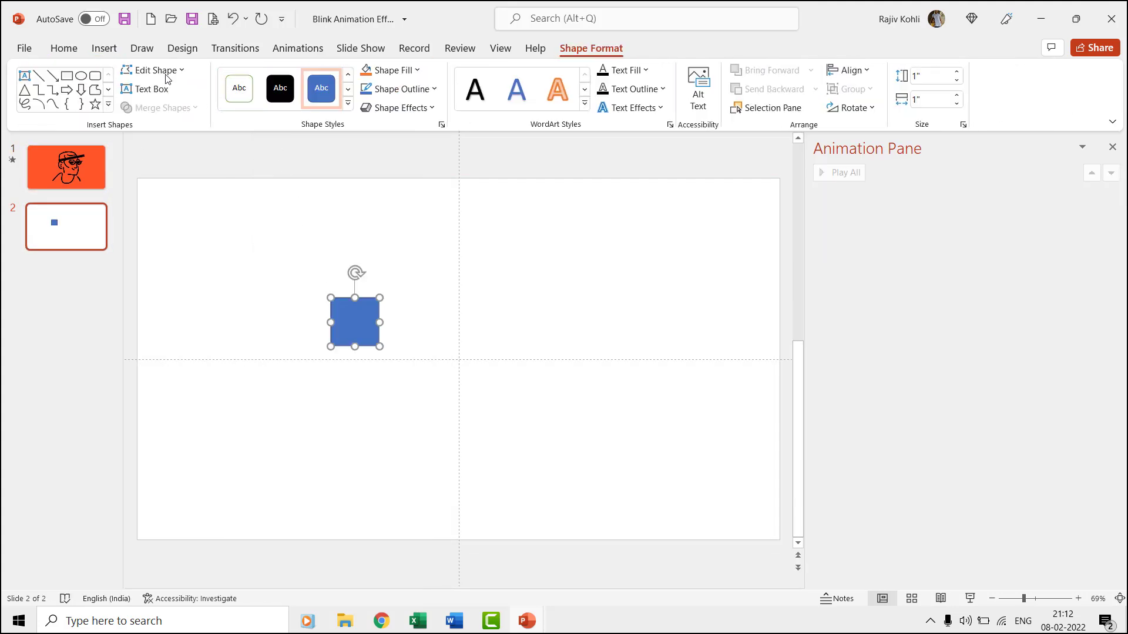
Step: Apply the Blink emphasis effect to the blue square
{"action": "left_click", "coordinate": [291, 49]}
{"action": "left_click", "coordinate": [762, 88]}
{"action": "left_click", "coordinate": [781, 519]}
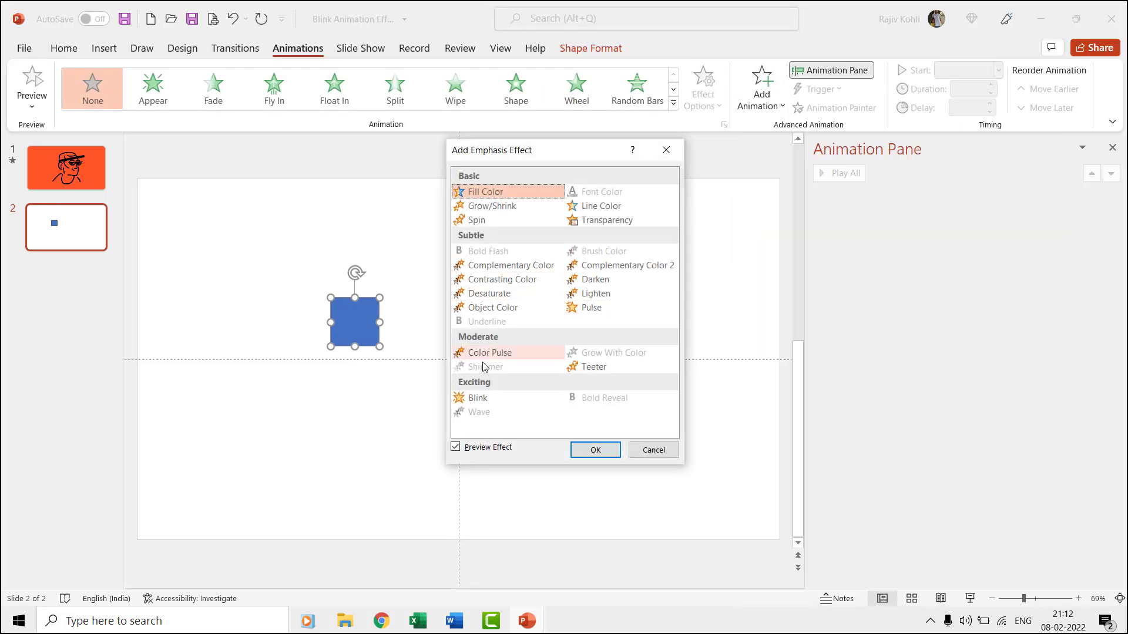
{"action": "left_click", "coordinate": [520, 398]}
{"action": "left_click", "coordinate": [617, 456]}
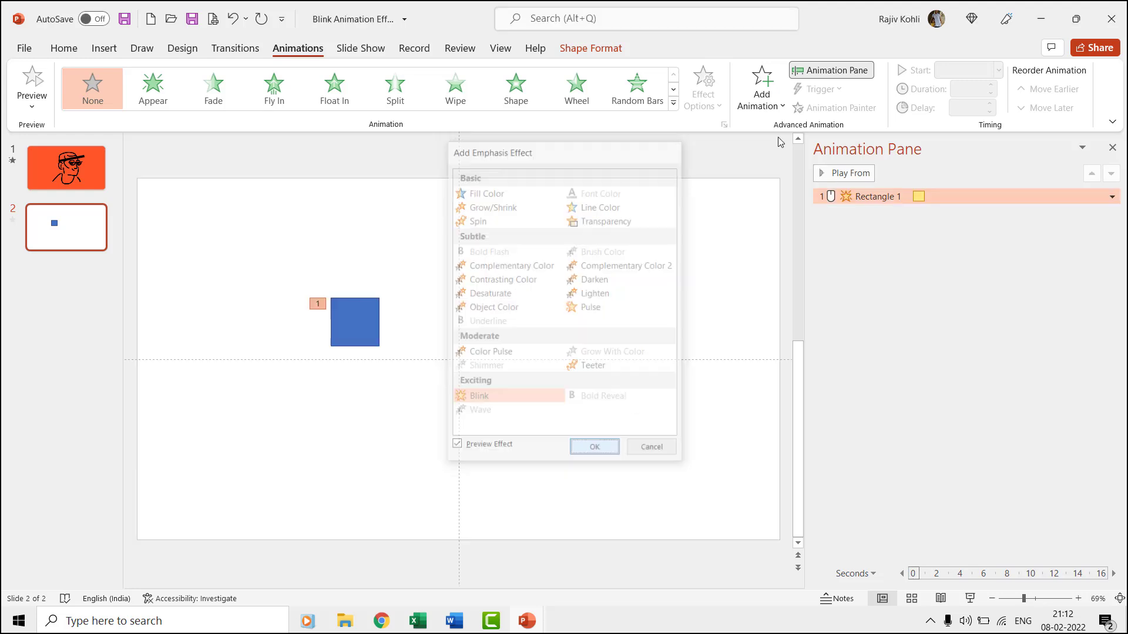
Step: Set the Blink to start With Previous, with 1-second duration and 1-second delay
{"action": "left_click", "coordinate": [998, 70]}
{"action": "left_click", "coordinate": [972, 99]}
{"action": "left_click", "coordinate": [974, 91]}
{"action": "type", "text": "1"}
{"action": "key", "text": "Return"}
{"action": "left_click", "coordinate": [967, 108]}
{"action": "type", "text": "1"}
{"action": "key", "text": "Return"}
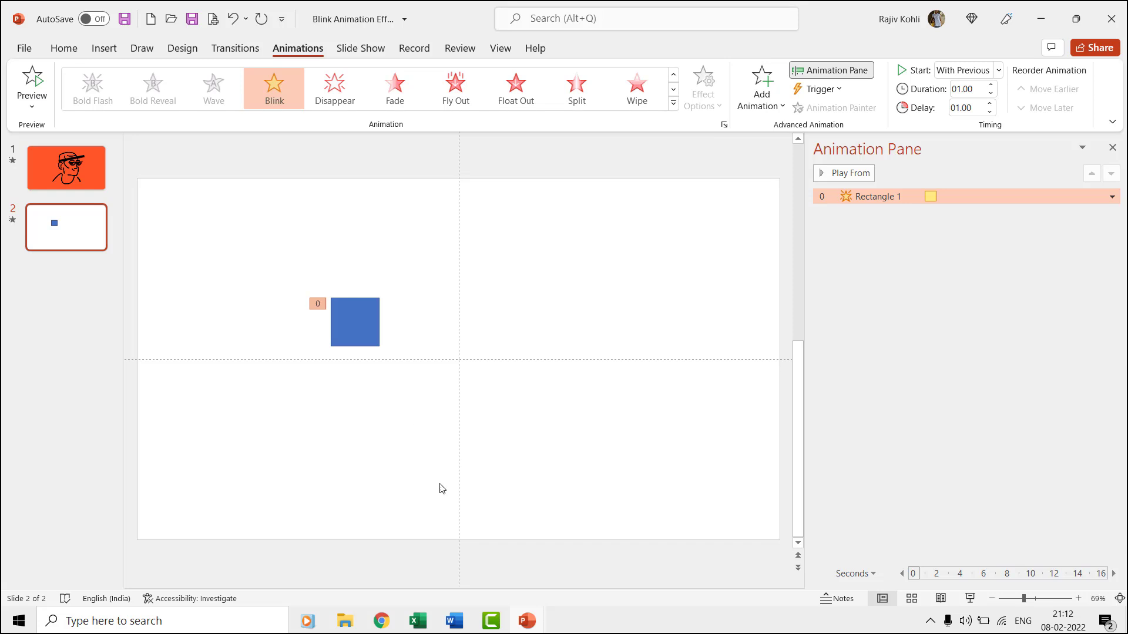
Step: In Camtasia, hide Track 2 and scrub through the Track 1 recording alone
{"action": "left_click", "coordinate": [491, 621]}
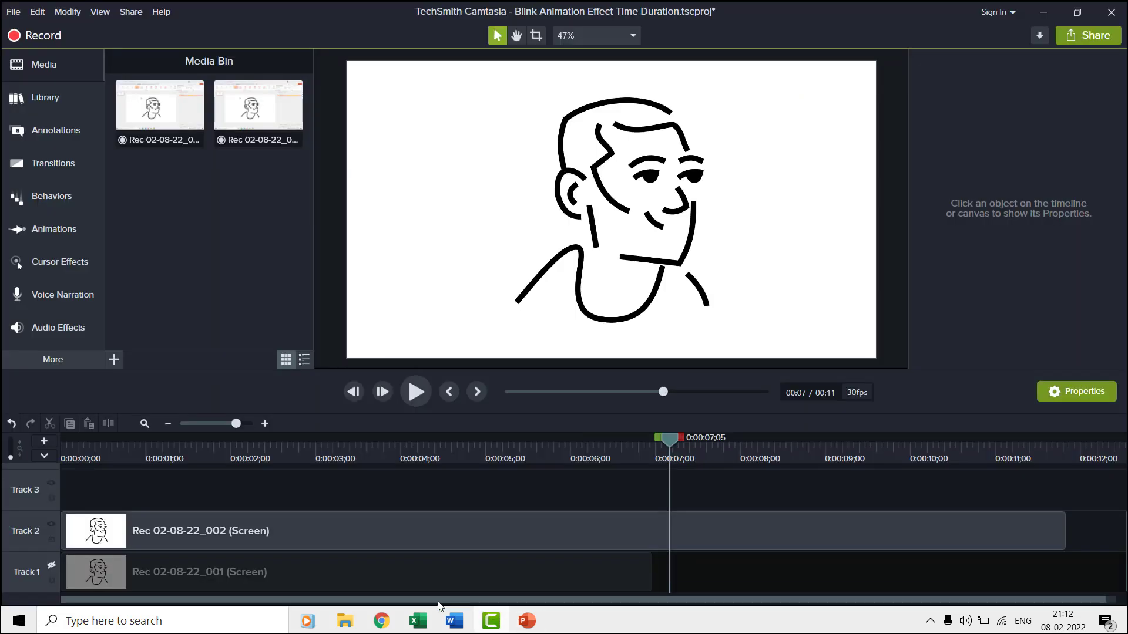
{"action": "left_click", "coordinate": [52, 526]}
{"action": "left_click", "coordinate": [169, 563]}
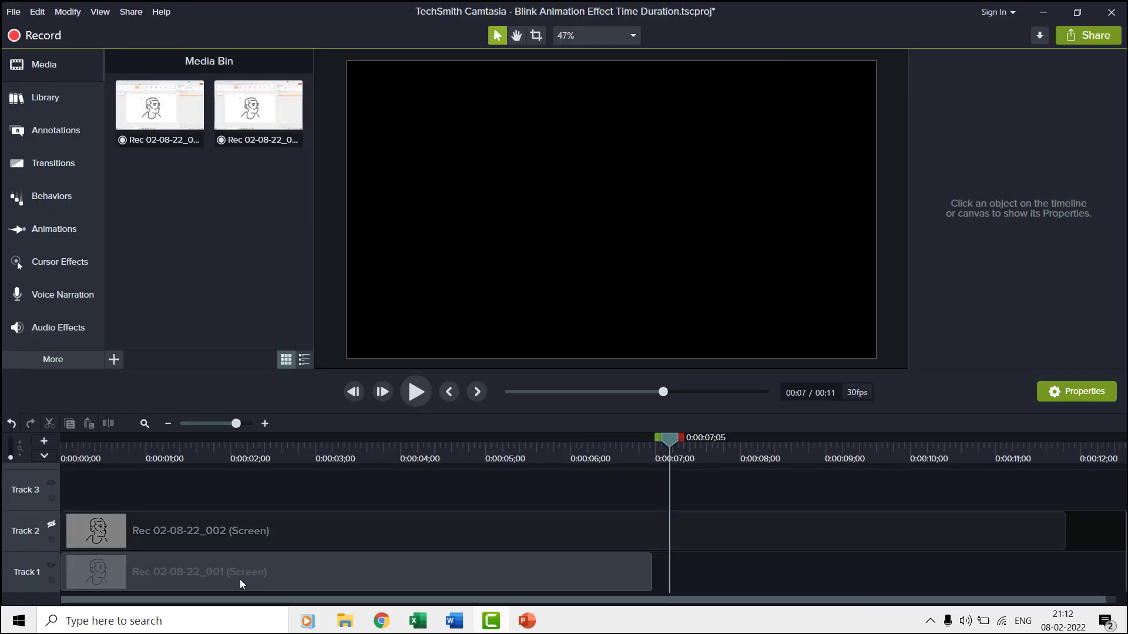
{"action": "left_click_drag", "start_coordinate": [669, 438], "coordinate": [65, 439]}
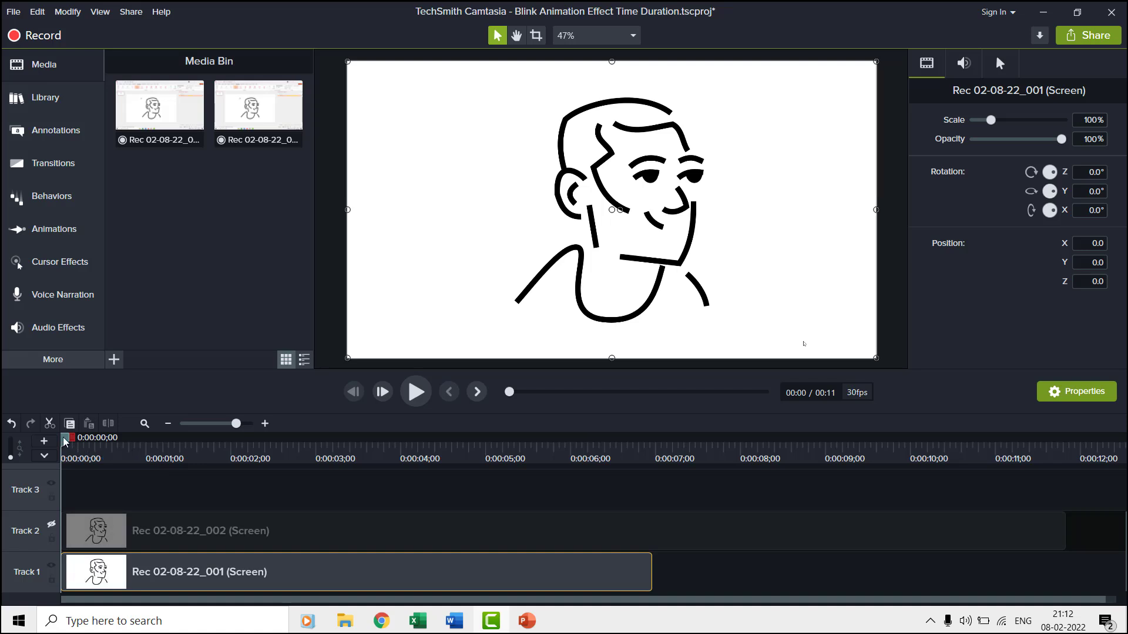
{"action": "left_click_drag", "start_coordinate": [66, 443], "coordinate": [444, 445]}
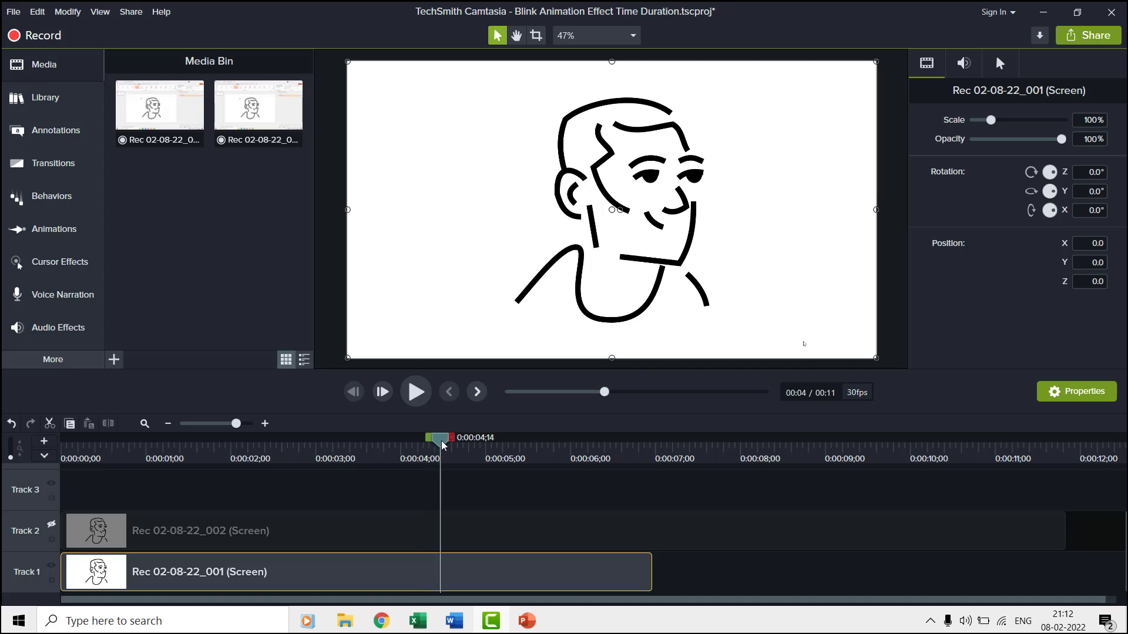
Step: Hide Track 1, show Track 2 again, and scrub through the Track 2 recording
{"action": "left_click", "coordinate": [52, 567]}
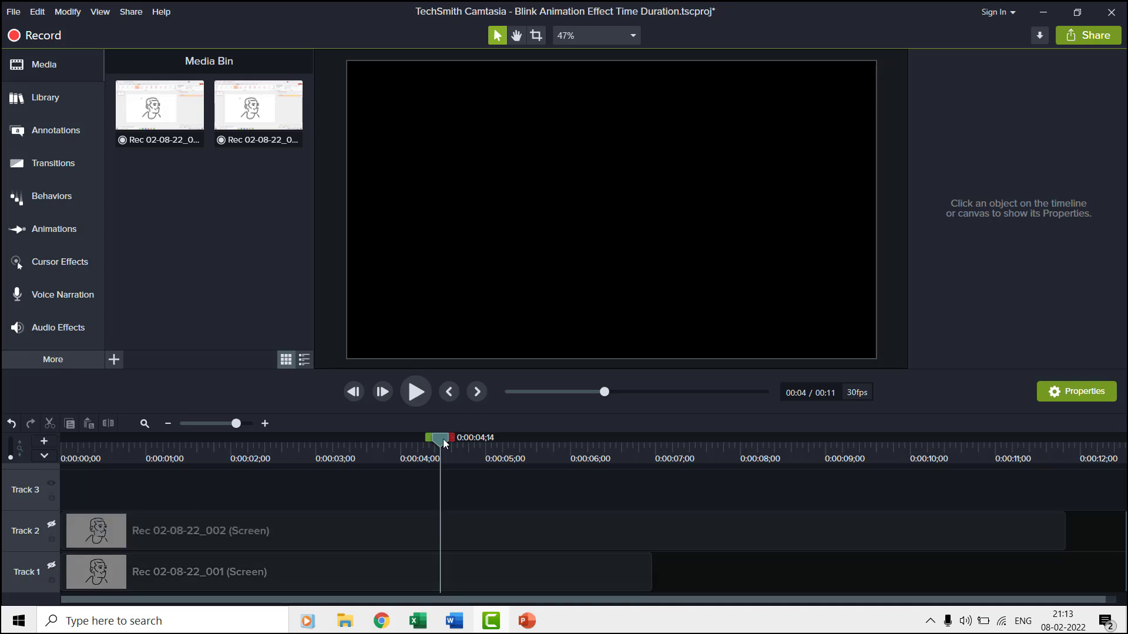
{"action": "left_click_drag", "start_coordinate": [443, 443], "coordinate": [70, 442]}
{"action": "left_click", "coordinate": [52, 524]}
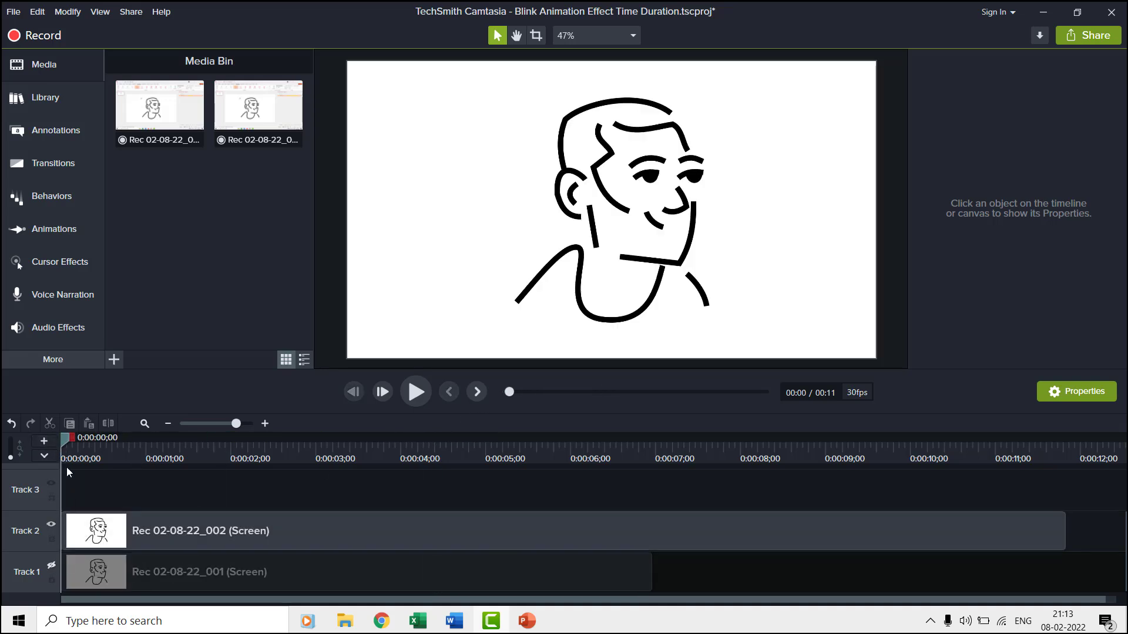
{"action": "mouse_move", "coordinate": [67, 438]}
{"action": "left_mouse_down"}
{"action": "mouse_move", "coordinate": [690, 438]}
{"action": "mouse_move", "coordinate": [646, 439]}
{"action": "left_mouse_up"}
Step: Switch back to PowerPoint and open slide 1 with the orange face drawing
{"action": "mouse_move", "coordinate": [527, 621]}
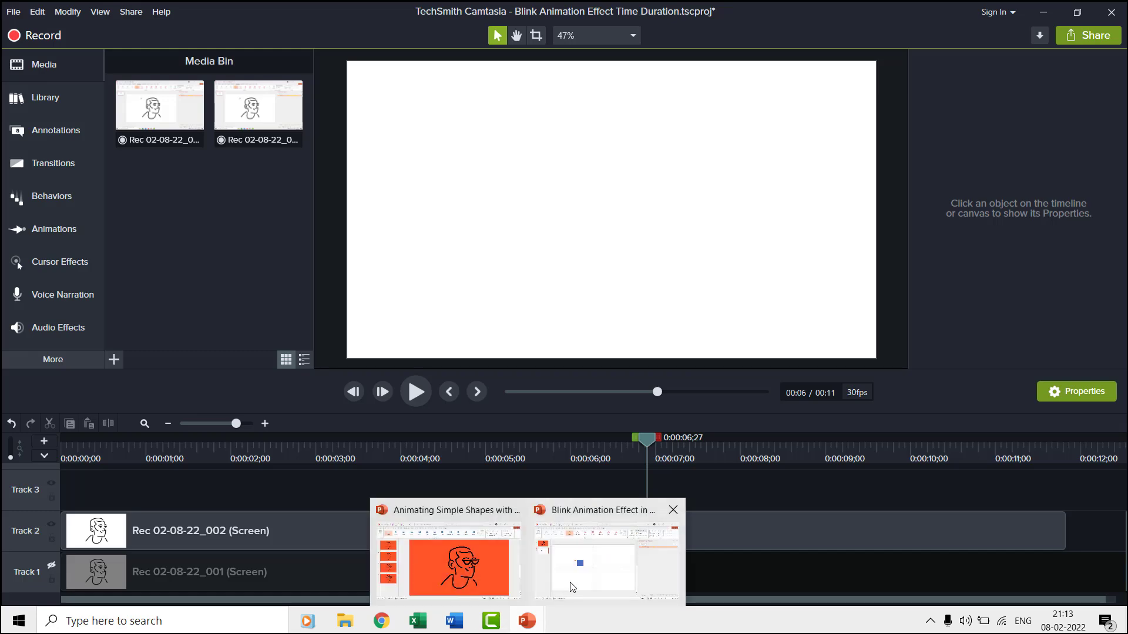
{"action": "left_click", "coordinate": [590, 581]}
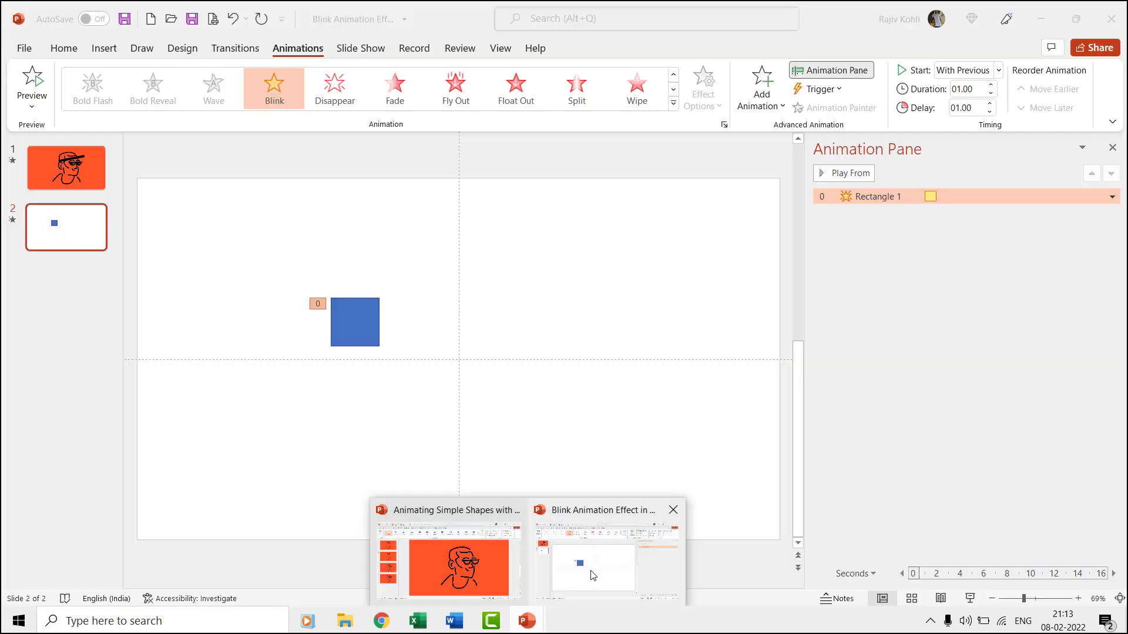
{"action": "left_click", "coordinate": [44, 183]}
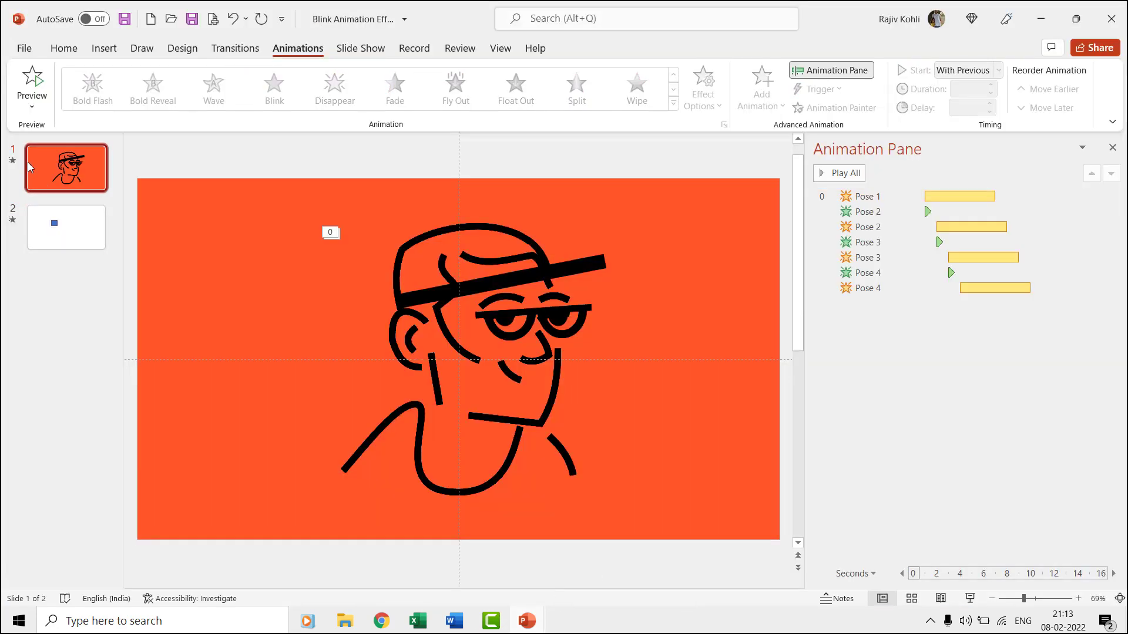
Step: Review each Pose animation's timing, from Pose 1's 01.00 delay to Pose 4's 04.00
{"action": "left_click", "coordinate": [891, 196]}
{"action": "left_click", "coordinate": [887, 227]}
{"action": "left_click", "coordinate": [888, 257]}
{"action": "left_click", "coordinate": [896, 288]}
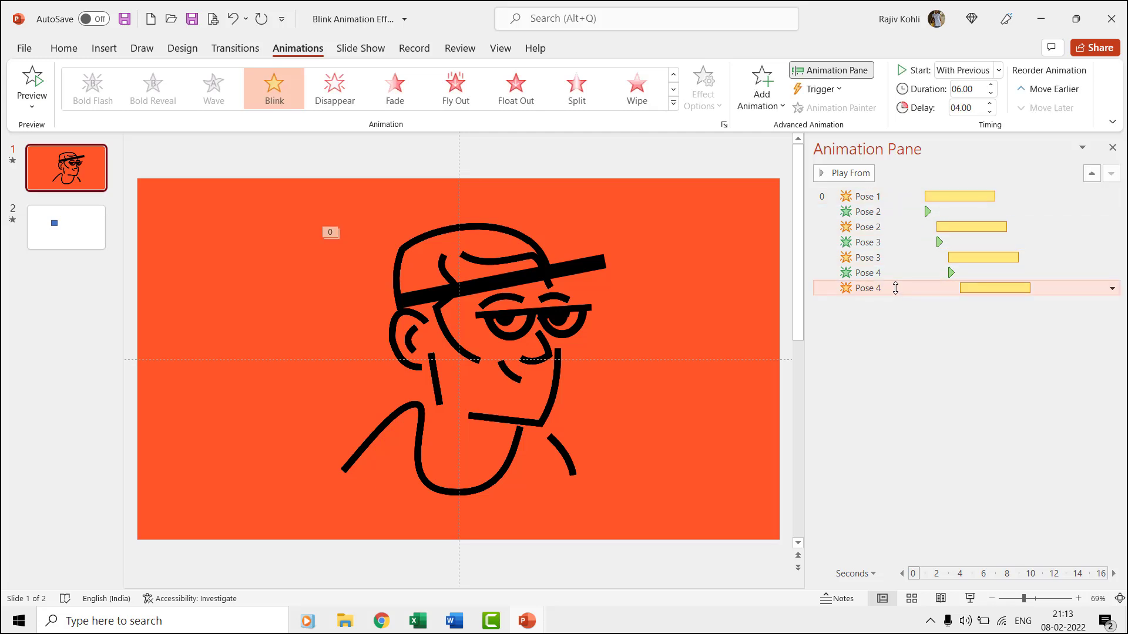
{"action": "left_click", "coordinate": [888, 196]}
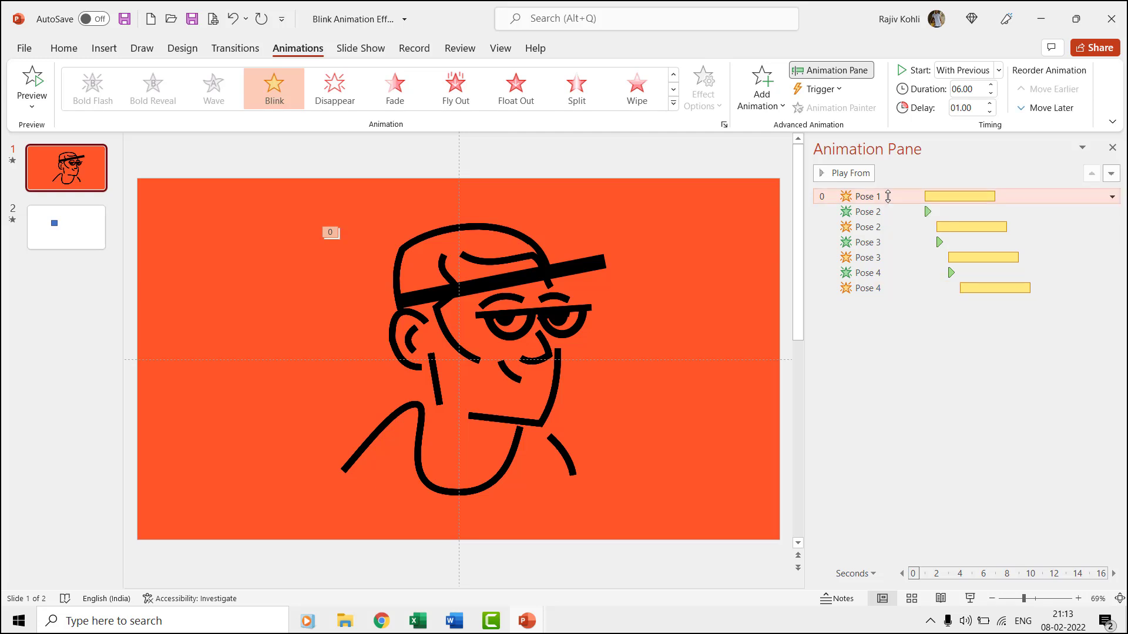
{"action": "left_click", "coordinate": [969, 88]}
{"action": "left_click", "coordinate": [969, 111]}
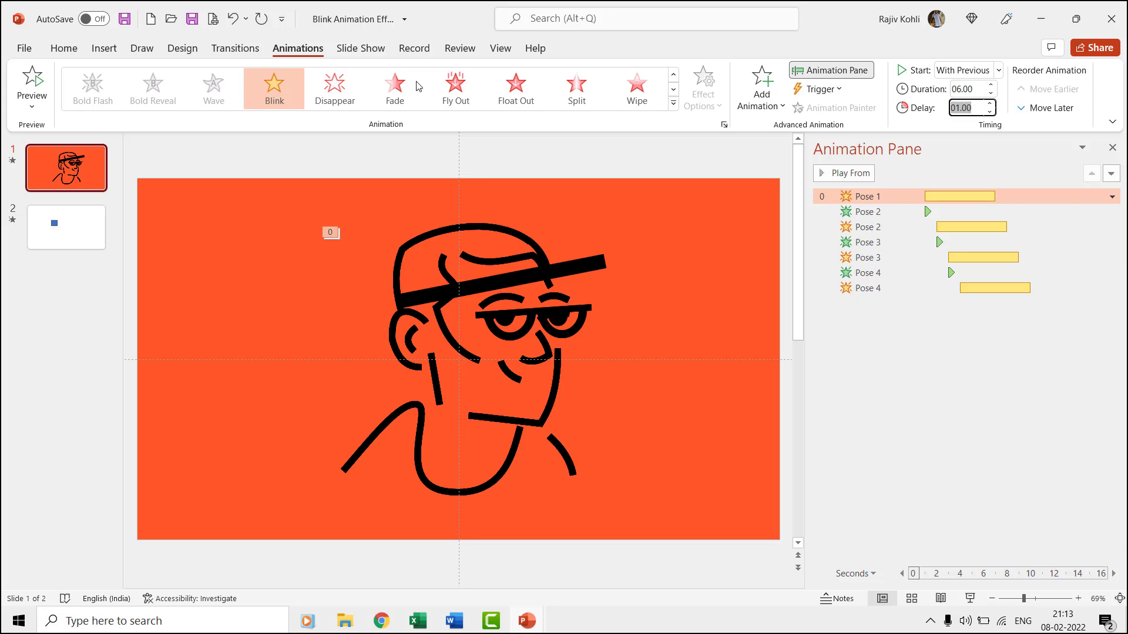
{"action": "key", "text": "alt+h"}
Step: Hide the Pose 4 and Pose 3 groups in the Selection Pane, then return to the Animation Pane
{"action": "left_click", "coordinate": [927, 107]}
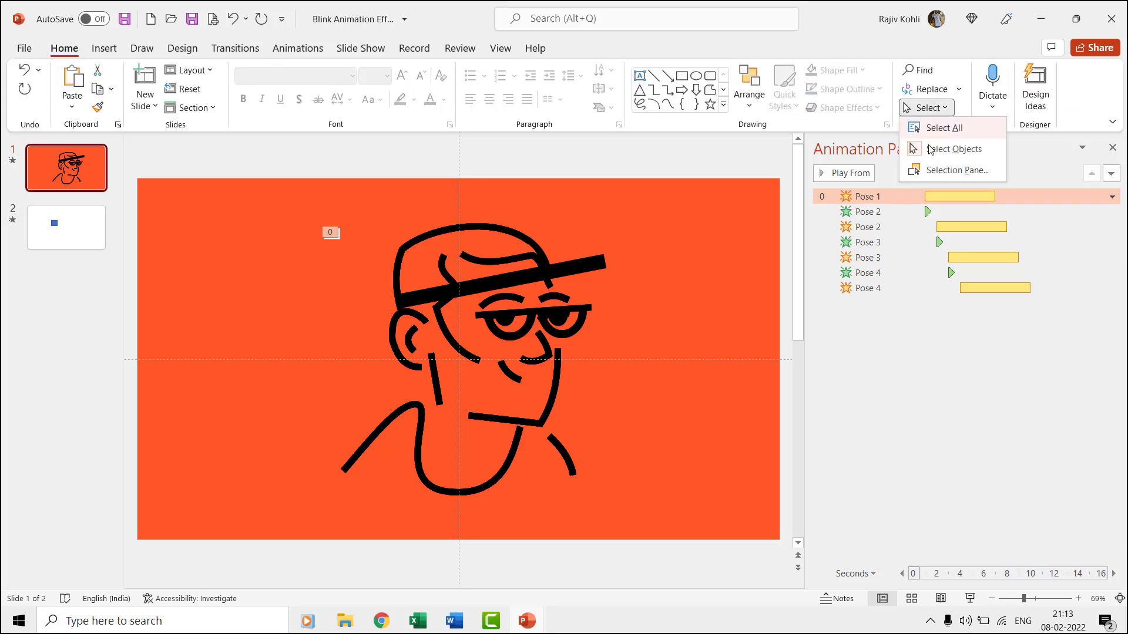
{"action": "left_click", "coordinate": [942, 169]}
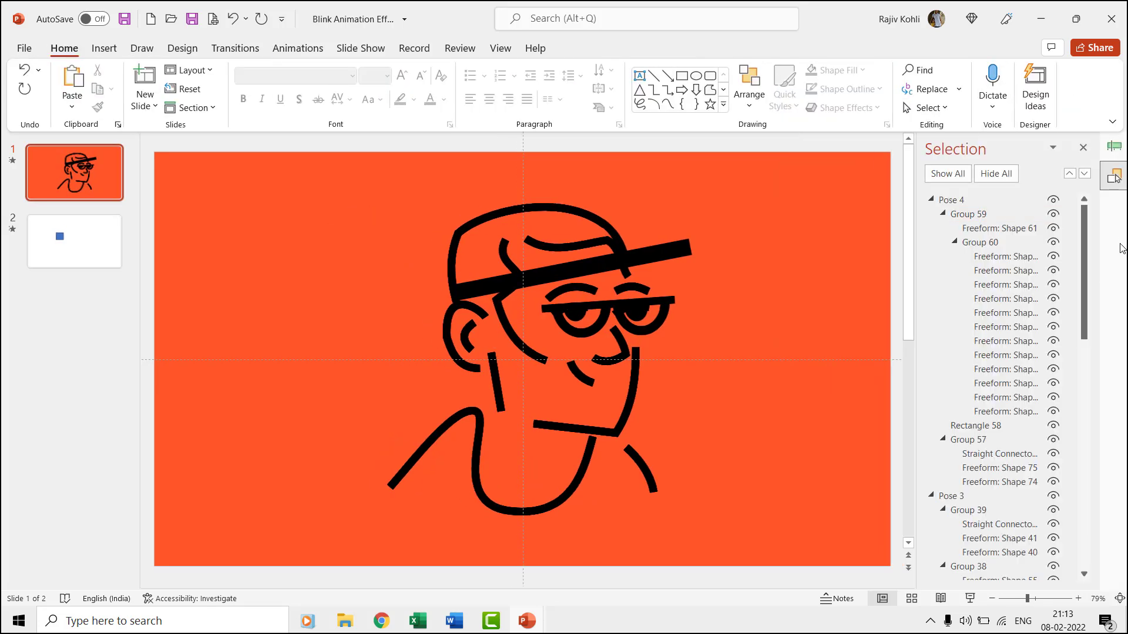
{"action": "left_click", "coordinate": [931, 199]}
{"action": "left_click", "coordinate": [931, 215]}
{"action": "left_click", "coordinate": [931, 228]}
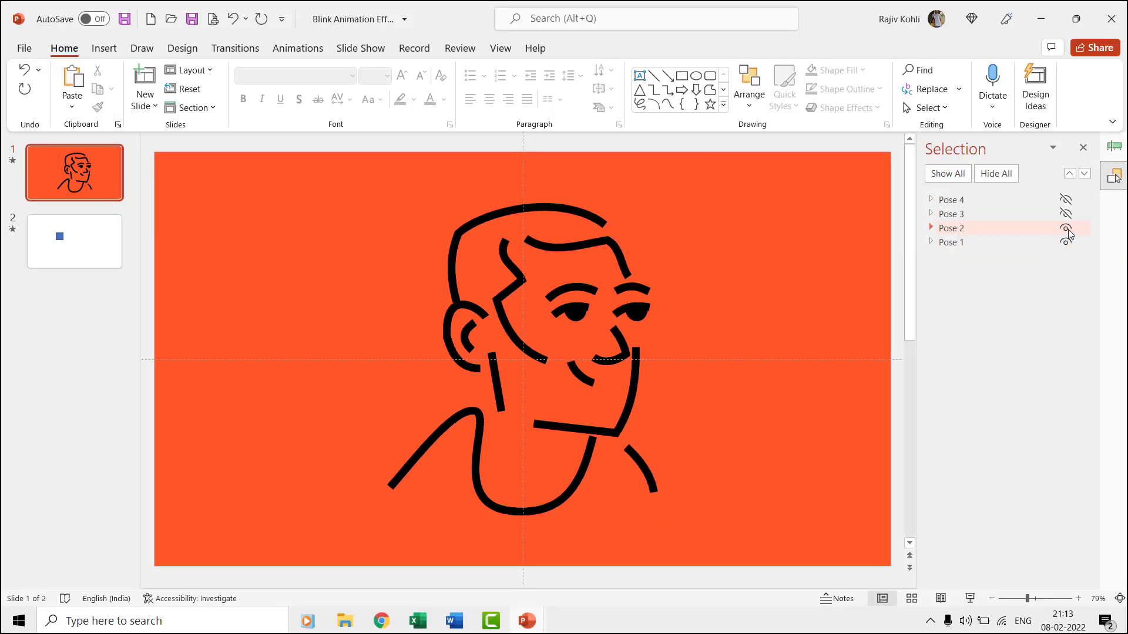
{"action": "left_click", "coordinate": [1114, 146]}
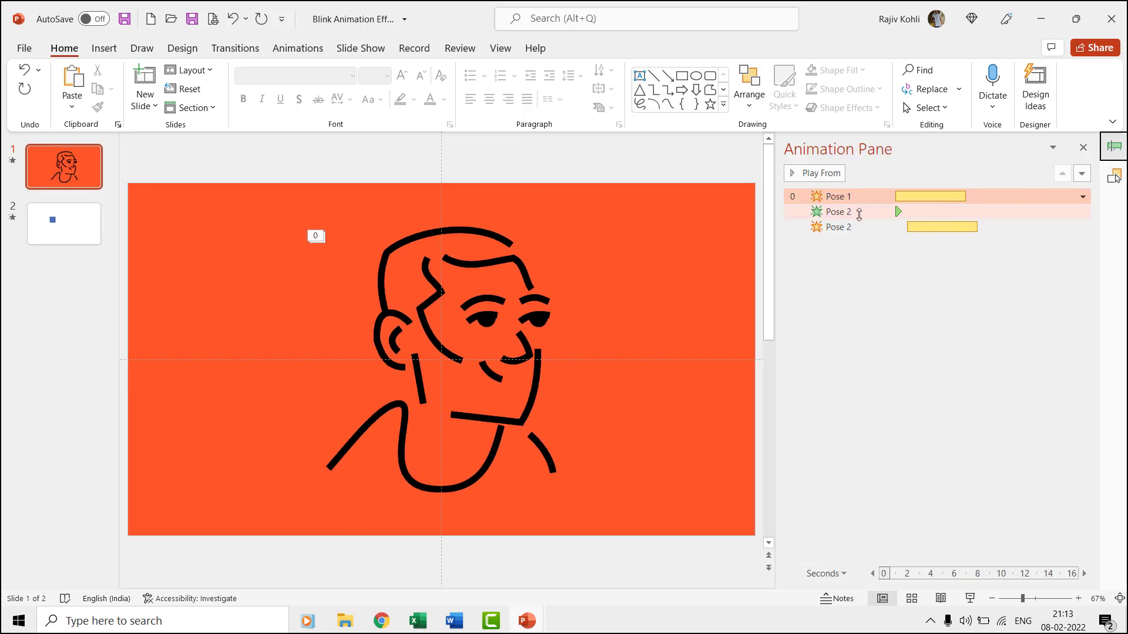
Step: Check Pose 2's timings: Appear 01.00 delay, Blink 02.00 delay and 06.00 duration
{"action": "left_click", "coordinate": [858, 213]}
{"action": "left_click", "coordinate": [298, 48]}
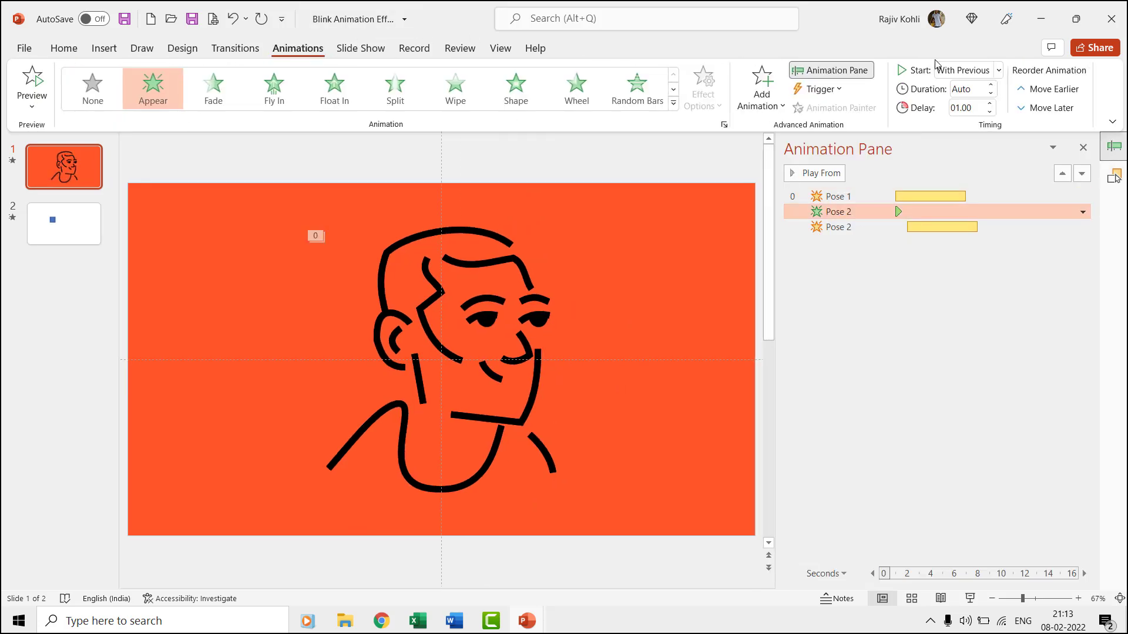
{"action": "left_click", "coordinate": [962, 107]}
{"action": "left_click", "coordinate": [877, 228]}
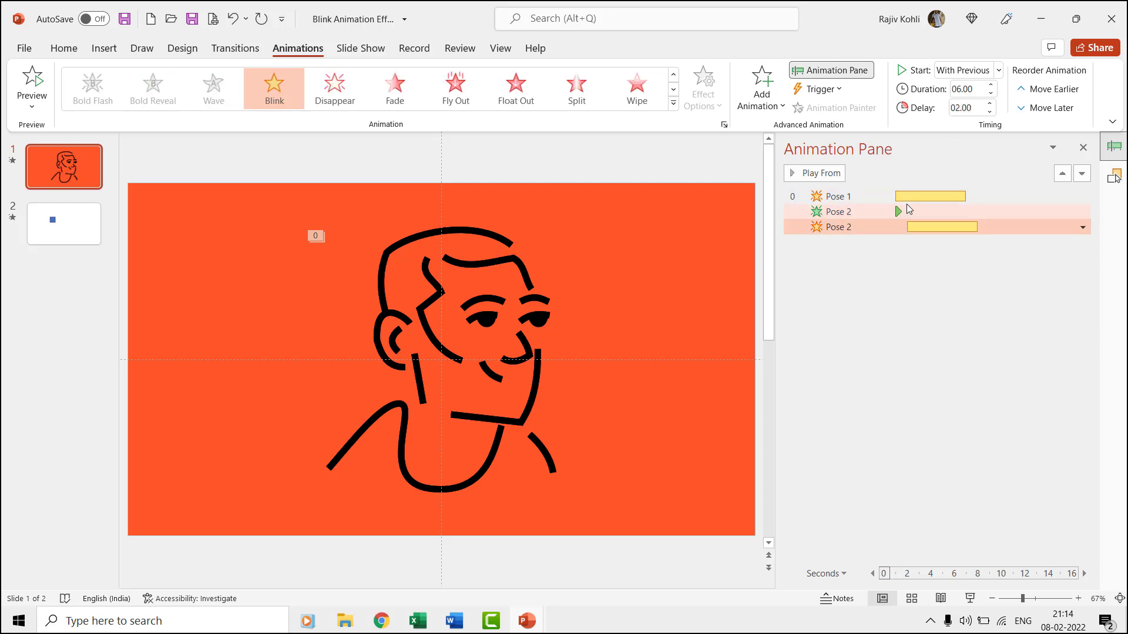
{"action": "left_click", "coordinate": [979, 106]}
{"action": "left_click", "coordinate": [980, 91]}
Step: Unhide Pose 3 and Pose 4 in the Selection Pane
{"action": "left_click", "coordinate": [1115, 175]}
{"action": "left_click", "coordinate": [1065, 200]}
{"action": "left_click", "coordinate": [1066, 213]}
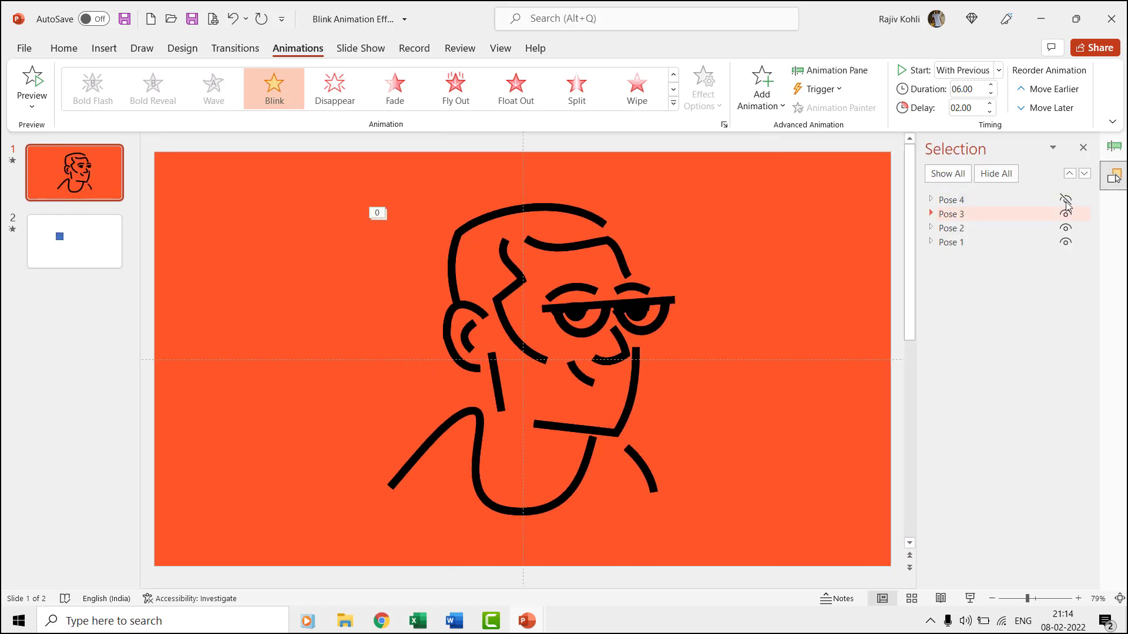
{"action": "left_click", "coordinate": [1065, 200]}
Step: Review the Pose 3 and Pose 4 animation rows, with Blink delays of 03.00 and 04.00
{"action": "left_click", "coordinate": [1114, 146]}
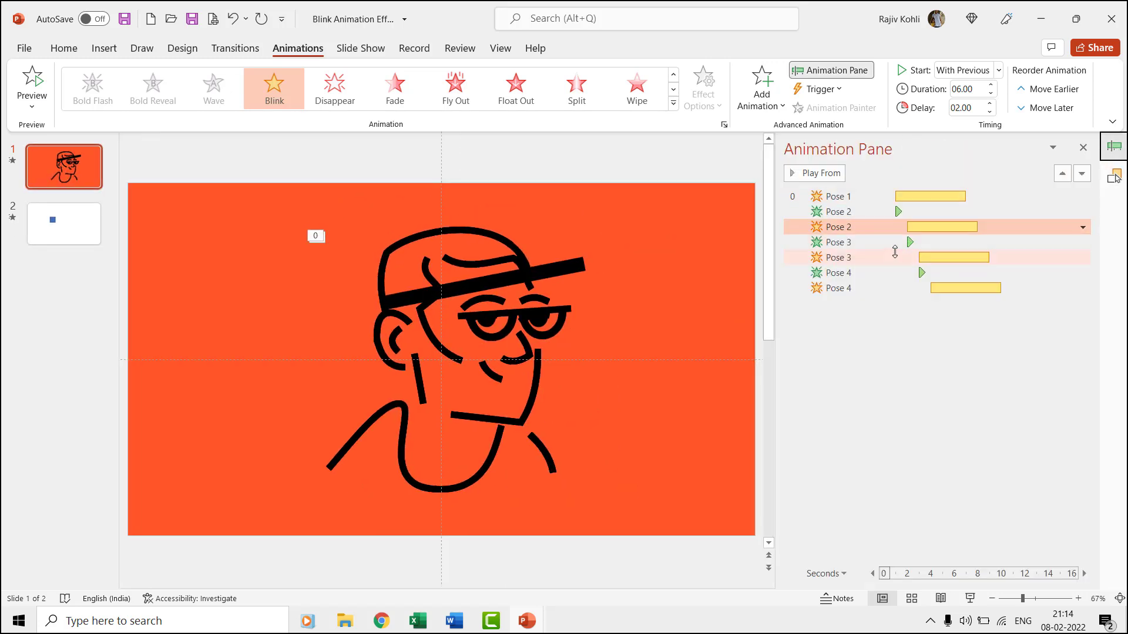
{"action": "left_click", "coordinate": [889, 243]}
{"action": "left_click", "coordinate": [889, 259]}
{"action": "left_click", "coordinate": [889, 273]}
{"action": "left_click", "coordinate": [886, 288]}
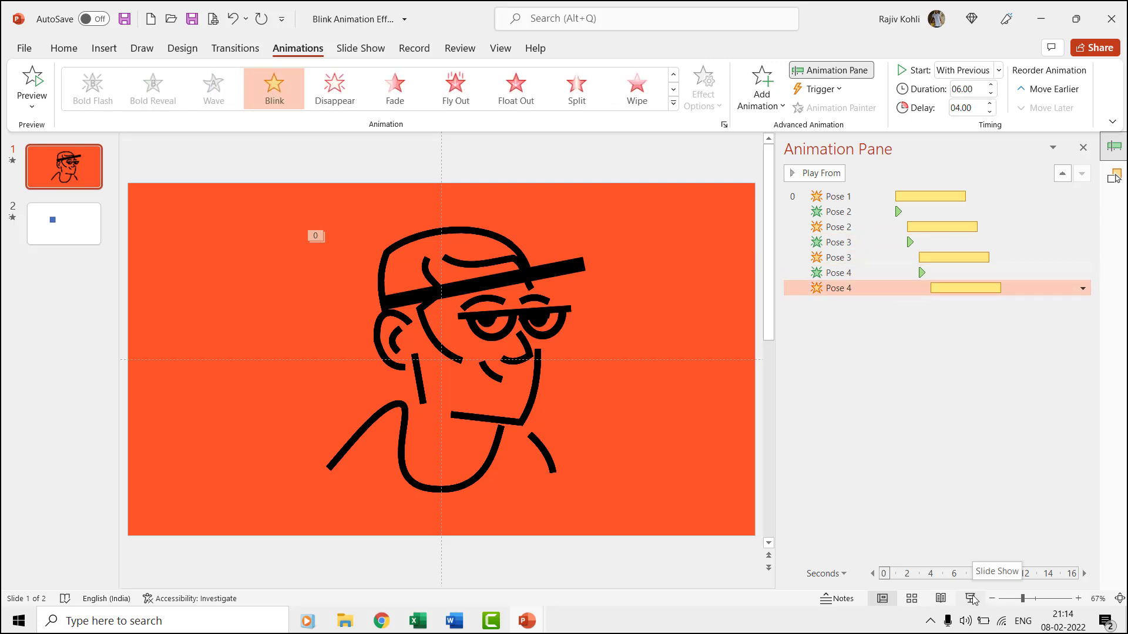